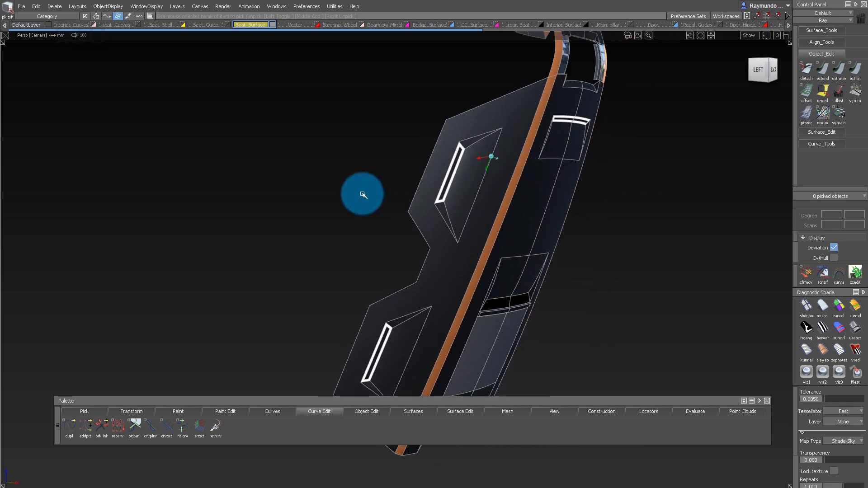
Tumble the view to see the back of the seat shell before picking it
mouse_move(553, 204)
left_mouse_down("alt+shift")
mouse_move(476, 220)
mouse_move(447, 174)
left_mouse_up("alt+shift")
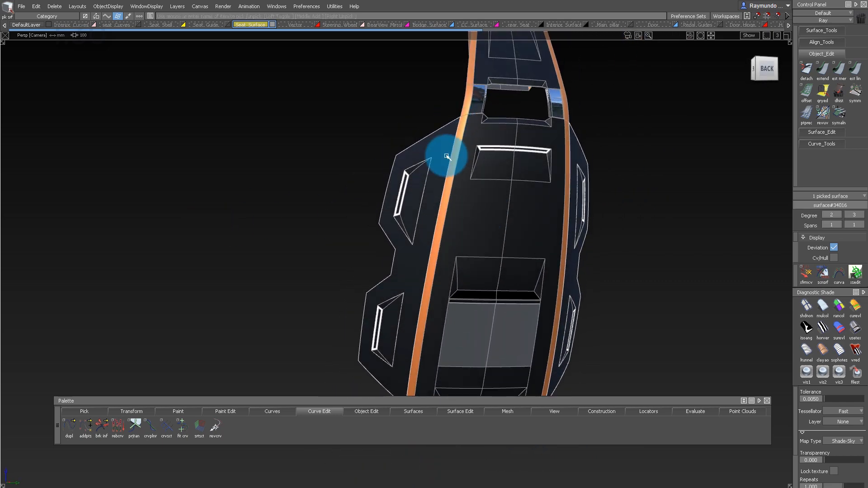
Start Offset on the picked shell with distance 10 mm, flipped to the inner side
left_click_drag(366, 411, 412, 316)
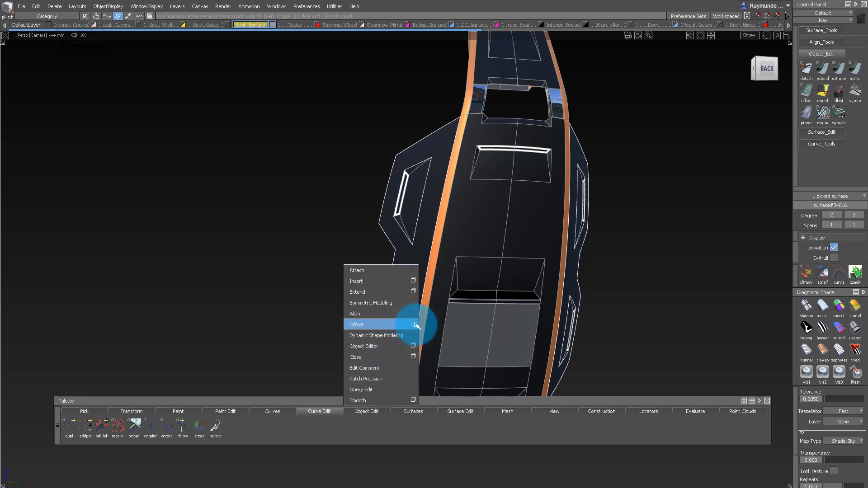
right_click_drag(407, 201, 707, 207, "alt+shift")
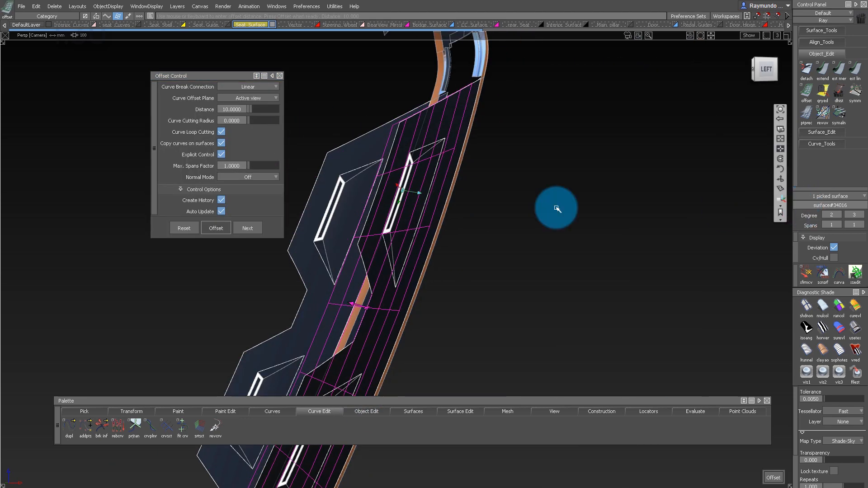
left_click_drag(707, 207, 400, 265, "alt+shift")
left_click(365, 310)
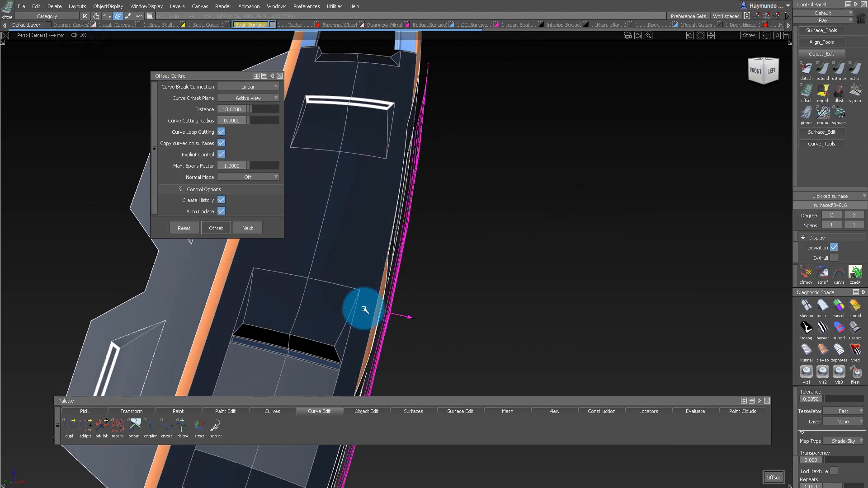
left_click(404, 318)
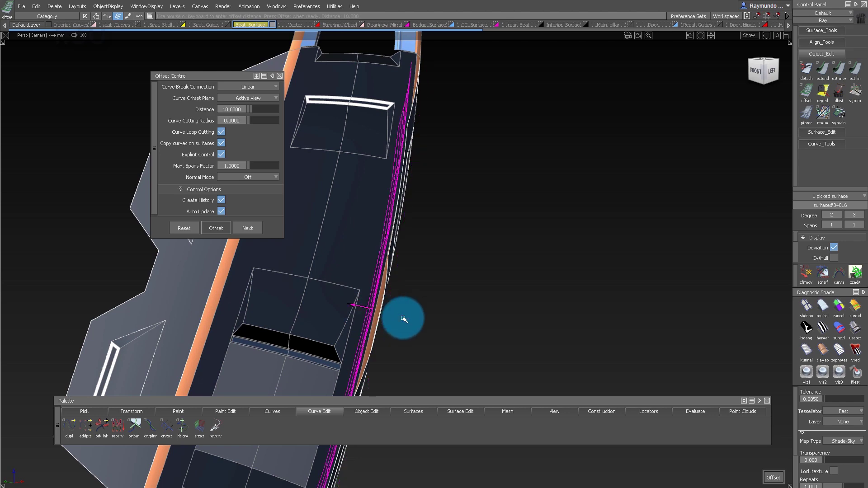
Create the 10 mm offset surface, check it, and close the Offset Control
left_click(438, 259)
left_click_drag(438, 259, 402, 199, "alt+shift")
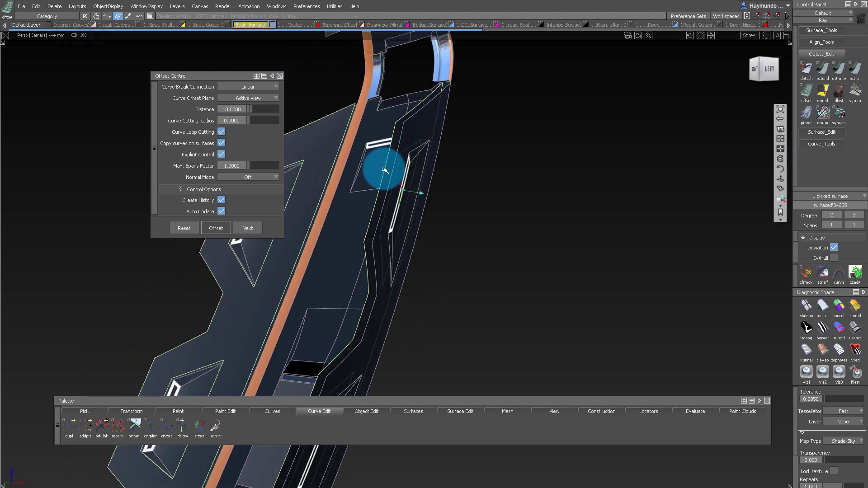
left_click(401, 198)
mouse_move(203, 68)
left_mouse_down("alt+shift")
mouse_move(414, 88)
mouse_move(407, 86)
left_mouse_up("alt+shift")
Delete the construction history of the new offset surface and confirm
left_click(34, 6)
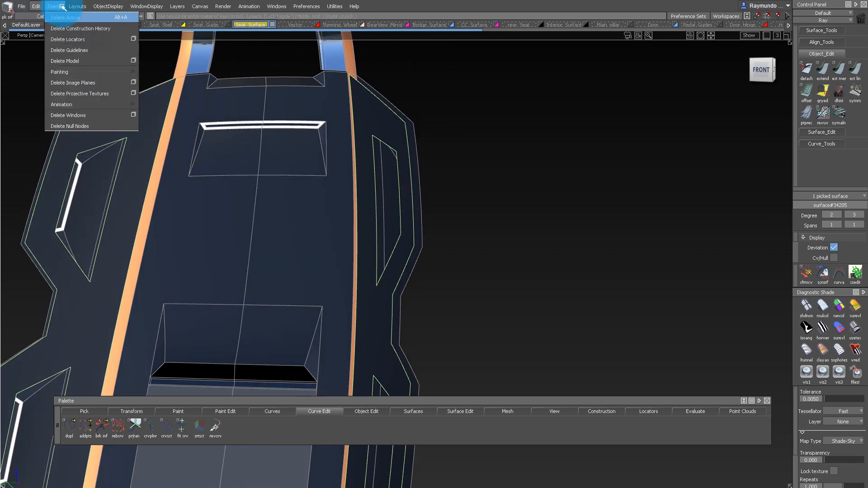
left_click(89, 28)
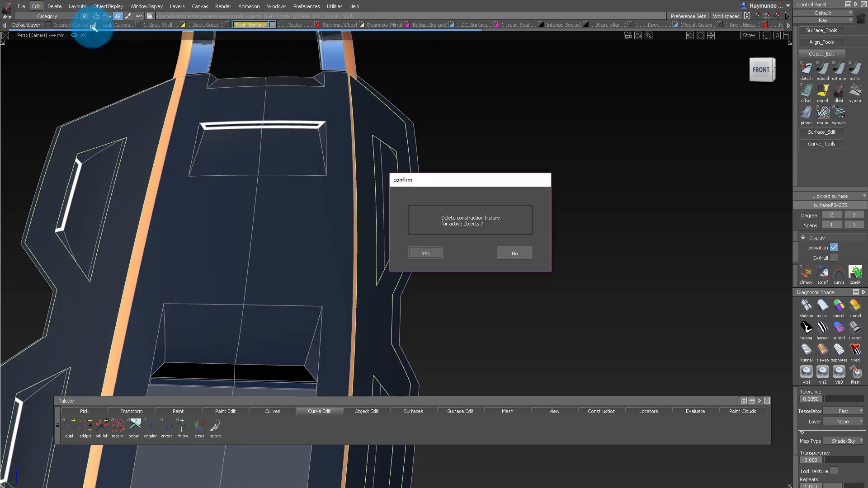
left_click(437, 253)
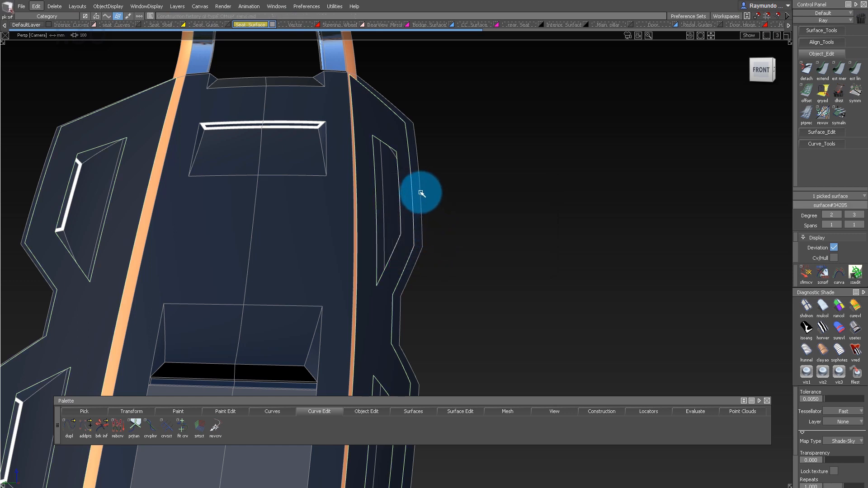
Untrim the offset strip, isolate the two side strips and delete the leftover inner trim curves
left_click(397, 178)
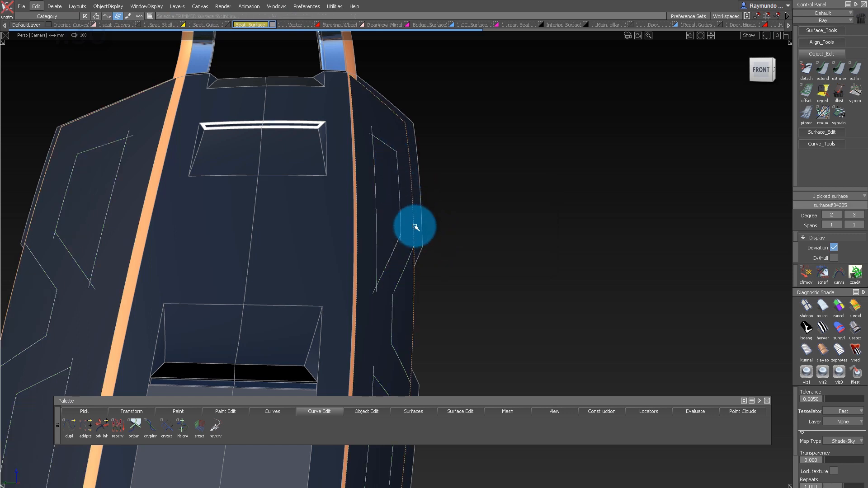
key("ctrl+h")
middle_click_drag(339, 156, 468, 166, "alt+shift")
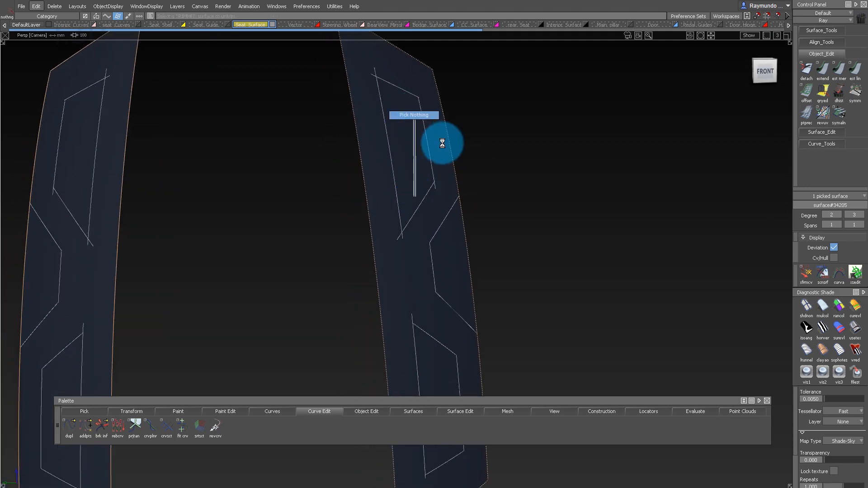
left_click_drag(393, 115, 441, 145)
left_click(410, 104)
key("Delete")
left_click(422, 254)
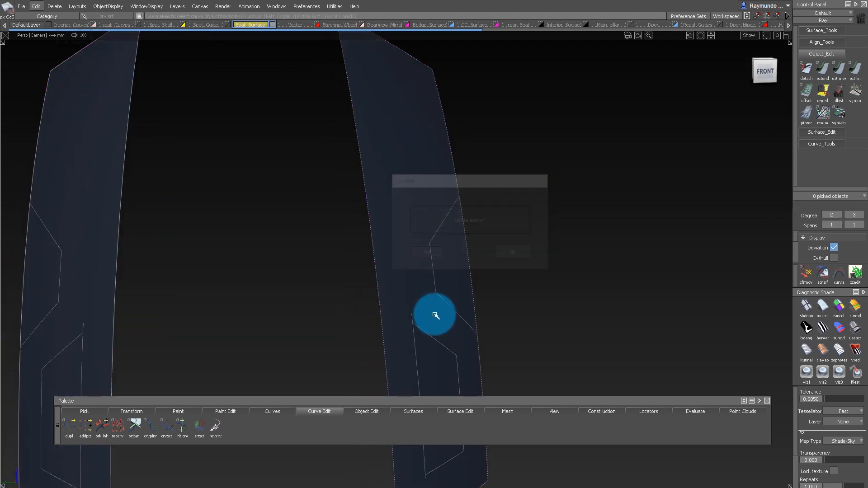
Delete the small bottom curve pieces, trim the strips keeping the outer region, then show all geometry
left_click(425, 337)
right_click_drag(425, 337, 477, 301, "alt+shift")
left_click(453, 336)
key("Delete")
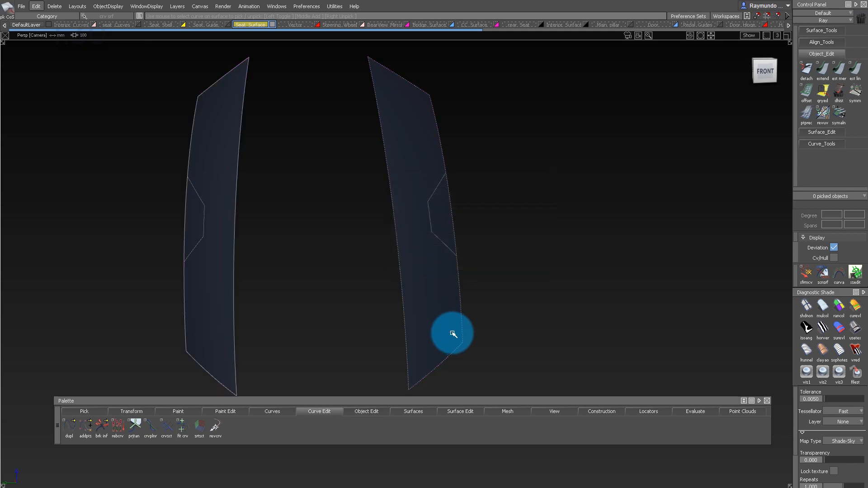
left_click(415, 123)
key("ctrl+shift+v")
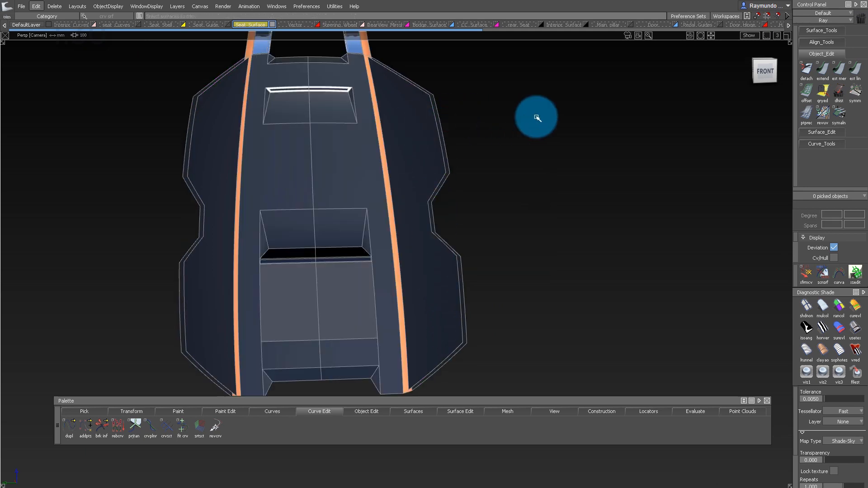
Add the offset side surface to the pick and hide everything except the side strips and their offsets
left_click_drag(533, 119, 447, 122, "alt+shift")
left_click_drag(416, 86, 386, 120, "alt+shift")
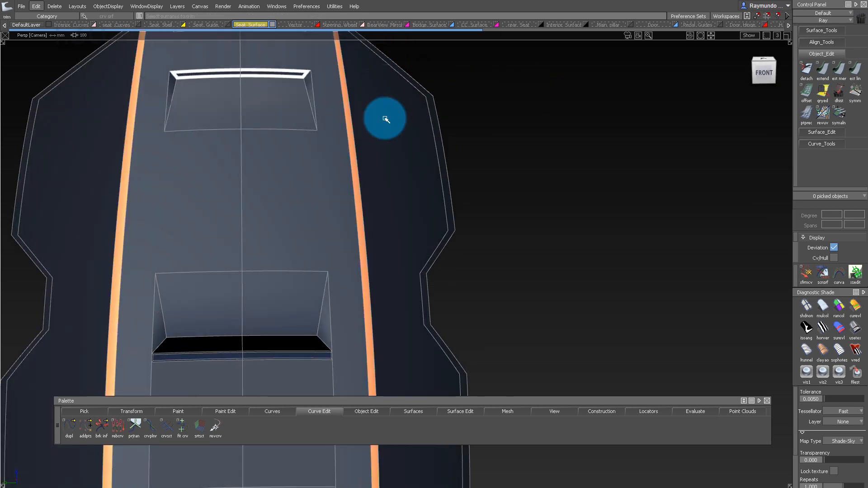
left_click(415, 110)
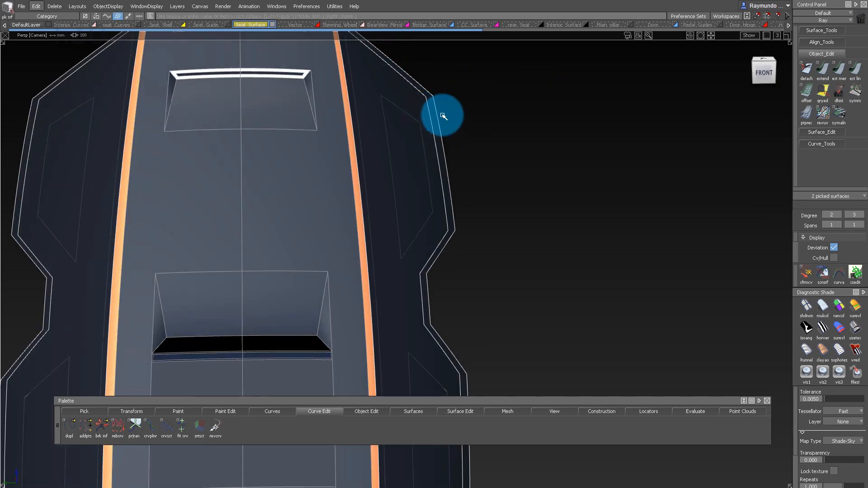
key("Delete")
left_click_drag(443, 117, 462, 120, "alt+shift")
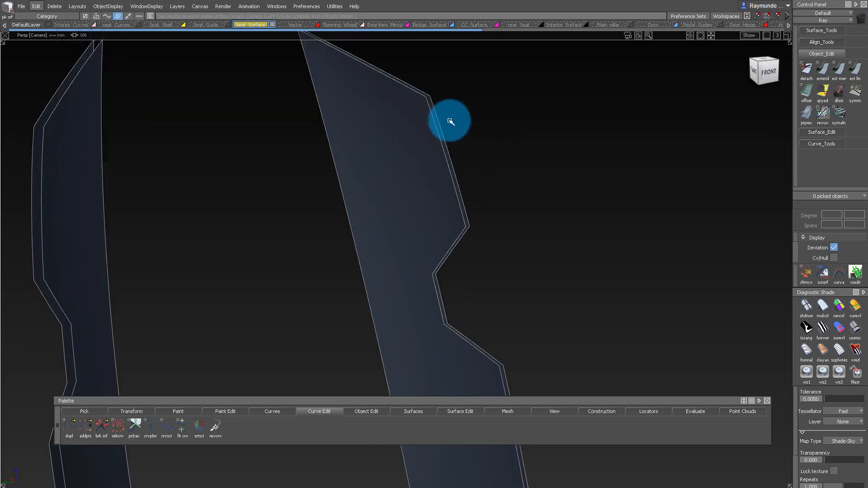
left_click(412, 410)
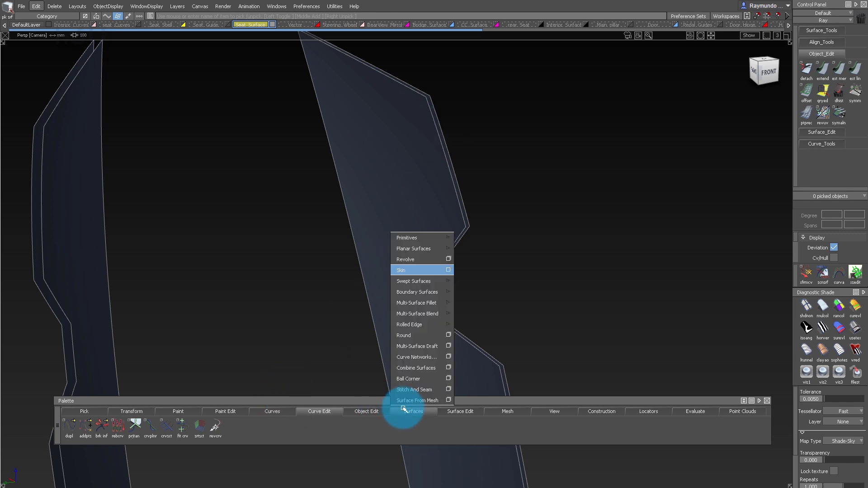
Skin a wall surface between the original strip's edge and the matching offset edge
left_click(410, 272)
left_click(457, 149)
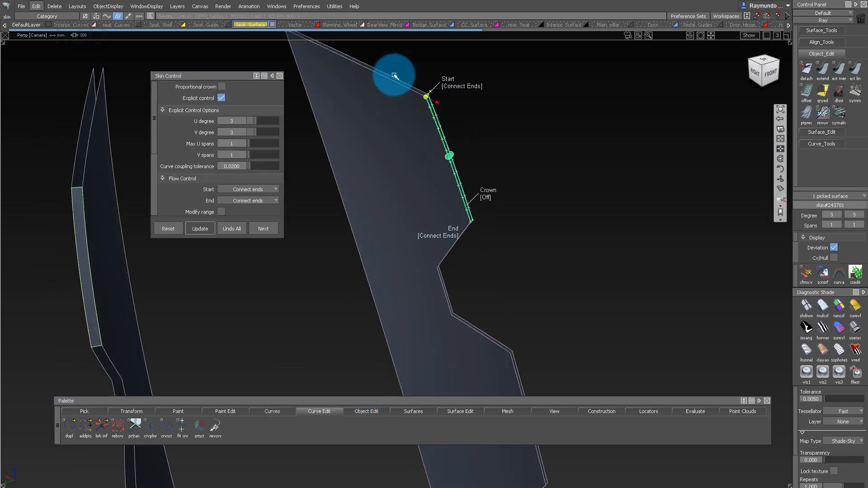
left_click_drag(407, 115, 370, 149, "alt+shift")
middle_click_drag(370, 149, 380, 190, "alt+shift")
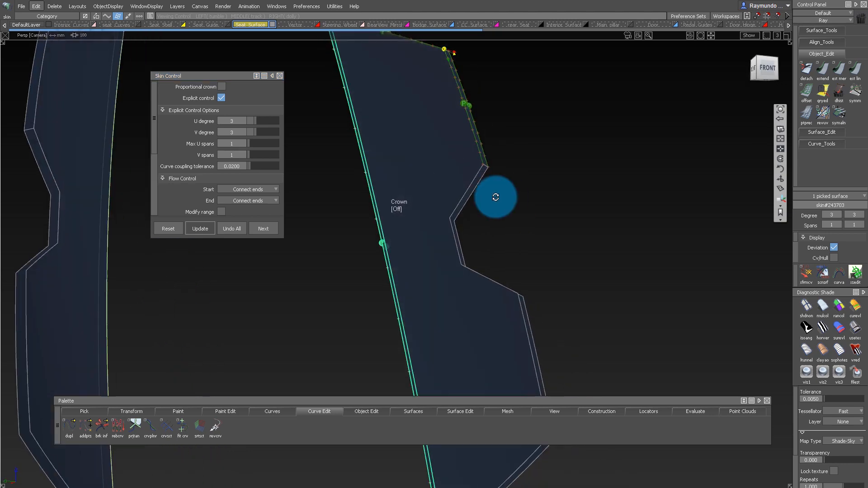
mouse_move(475, 190)
middle_mouse_down("alt+shift")
mouse_move(468, 250)
mouse_move(522, 233)
mouse_move(619, 271)
mouse_move(563, 282)
middle_mouse_up("alt+shift")
left_click(468, 224)
left_click(579, 183)
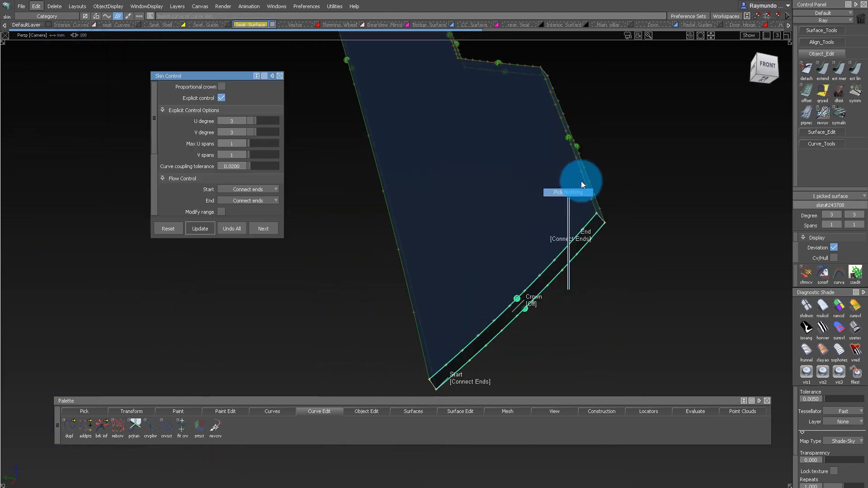
middle_click_drag(580, 183, 461, 143, "alt+shift")
Show all seat geometry again and switch the model to grey diagnostic shading
left_click(118, 35)
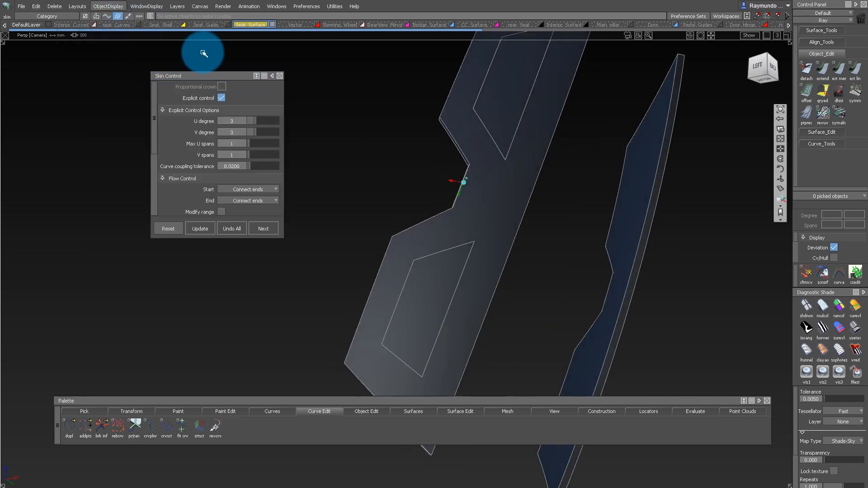
left_click(115, 17)
middle_click_drag(535, 245, 481, 145, "alt+shift")
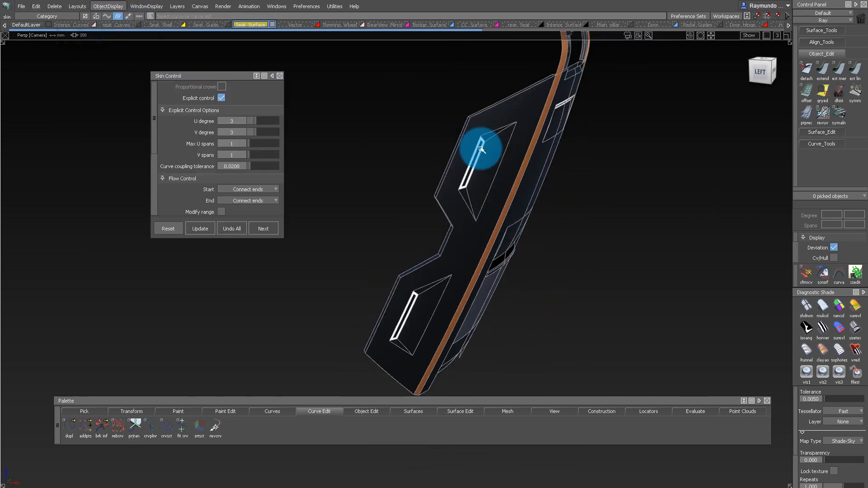
left_click(853, 331)
Orbit and zoom around the thickened shell to inspect its corners and back
mouse_move(522, 136)
right_mouse_down("alt+shift")
mouse_move(421, 71)
mouse_move(501, 141)
right_mouse_up("alt+shift")
mouse_move(501, 142)
left_mouse_down("alt+shift")
mouse_move(743, 178)
mouse_move(628, 141)
mouse_move(696, 115)
mouse_move(536, 126)
mouse_move(447, 61)
mouse_move(366, 61)
mouse_move(508, 146)
mouse_move(258, 144)
left_mouse_up("alt+shift")
right_click_drag(258, 143, 359, 197, "alt+shift")
mouse_move(603, 190)
left_mouse_down("alt+shift")
mouse_move(543, 298)
mouse_move(546, 142)
mouse_move(502, 82)
mouse_move(572, 79)
mouse_move(490, 70)
mouse_move(495, 87)
mouse_move(484, 84)
left_mouse_up("alt+shift")
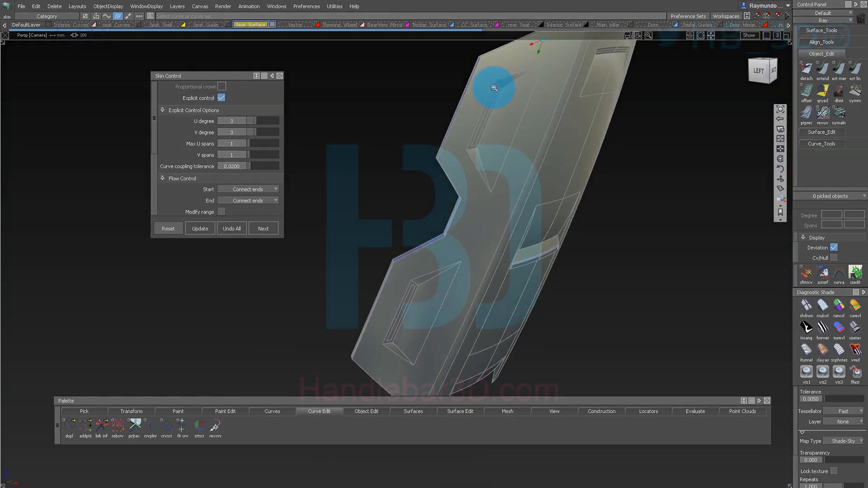